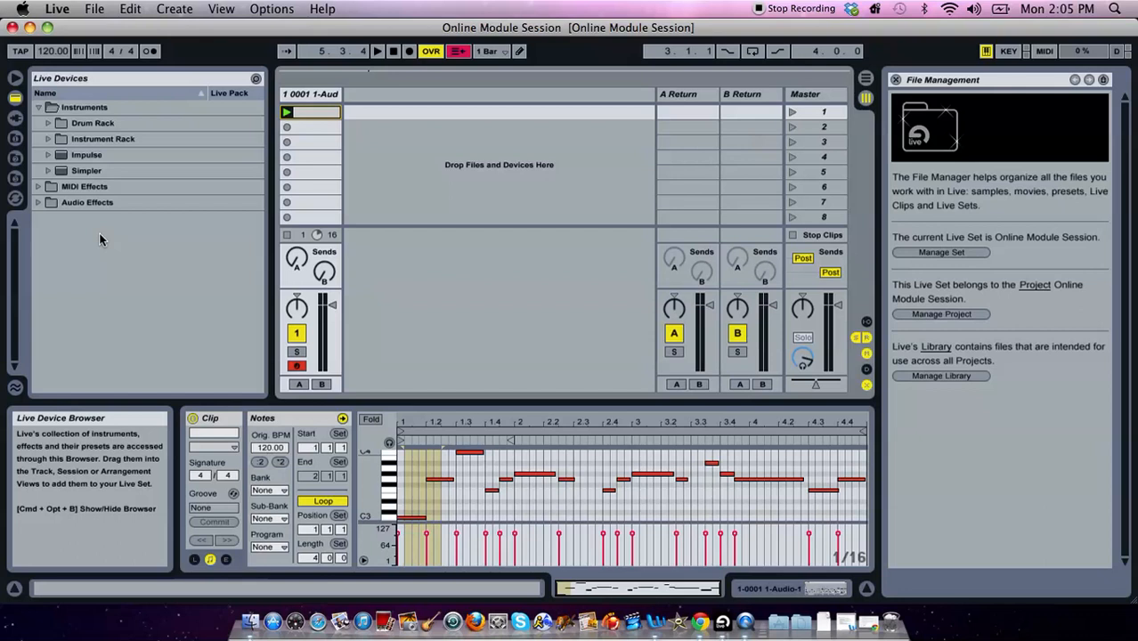
Step: Add the Impulse instrument on a new track and bring up replacement kick samples for its first slot
click(88, 157)
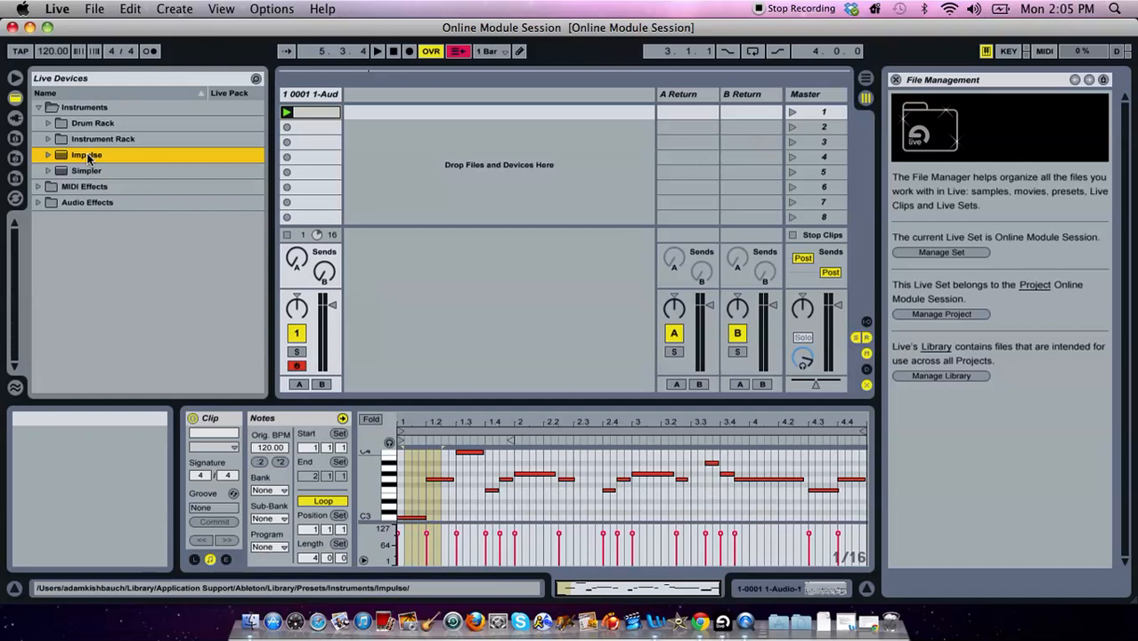
drag(87, 158, 387, 181)
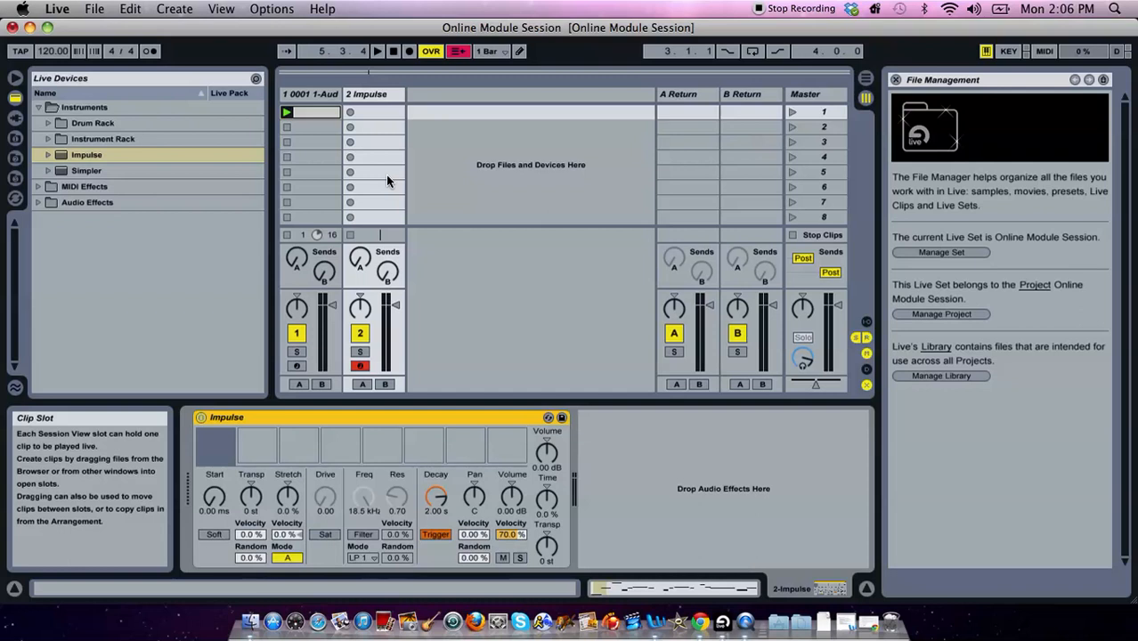
click(215, 455)
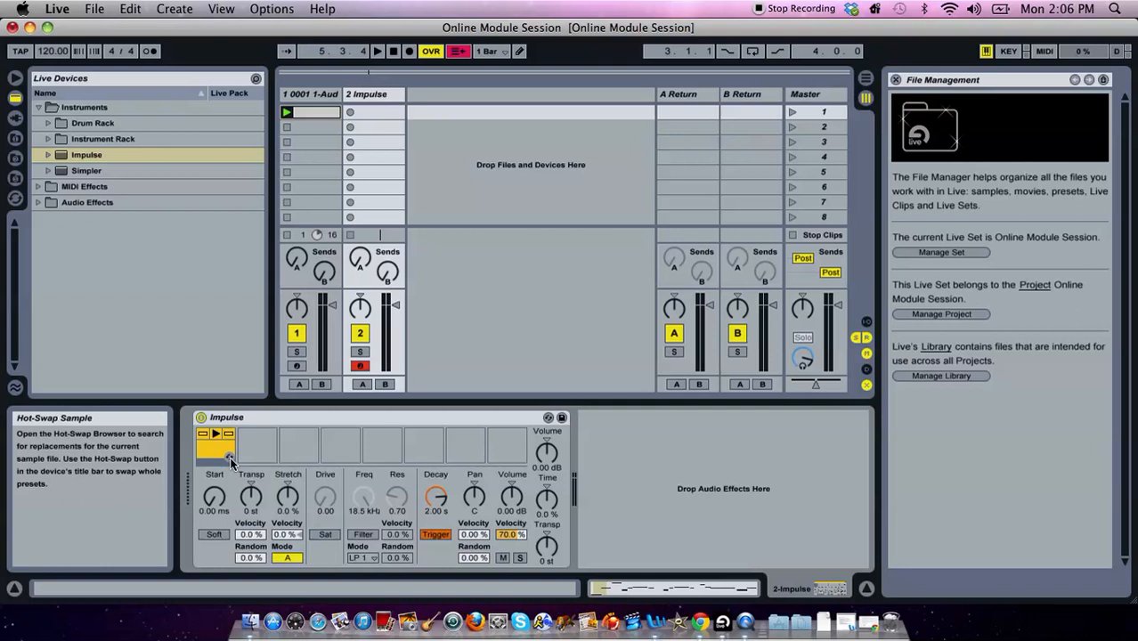
click(229, 458)
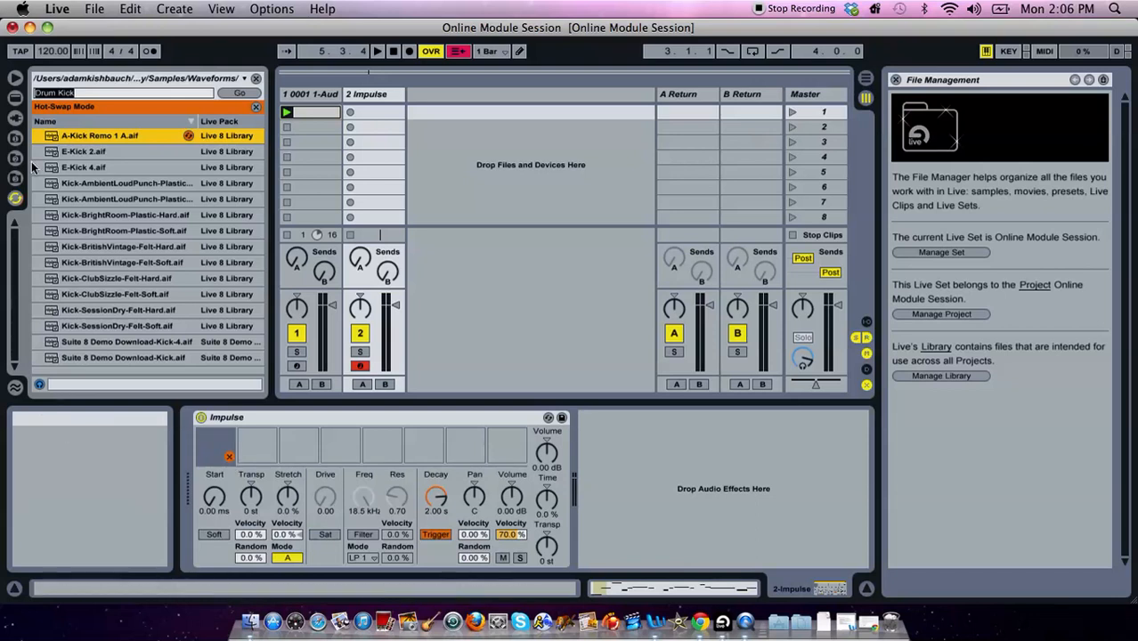
Step: Audition several kick samples, from E-Kick 2.aif to Kick-BrightRoom-Plastic-Soft.aif
click(97, 153)
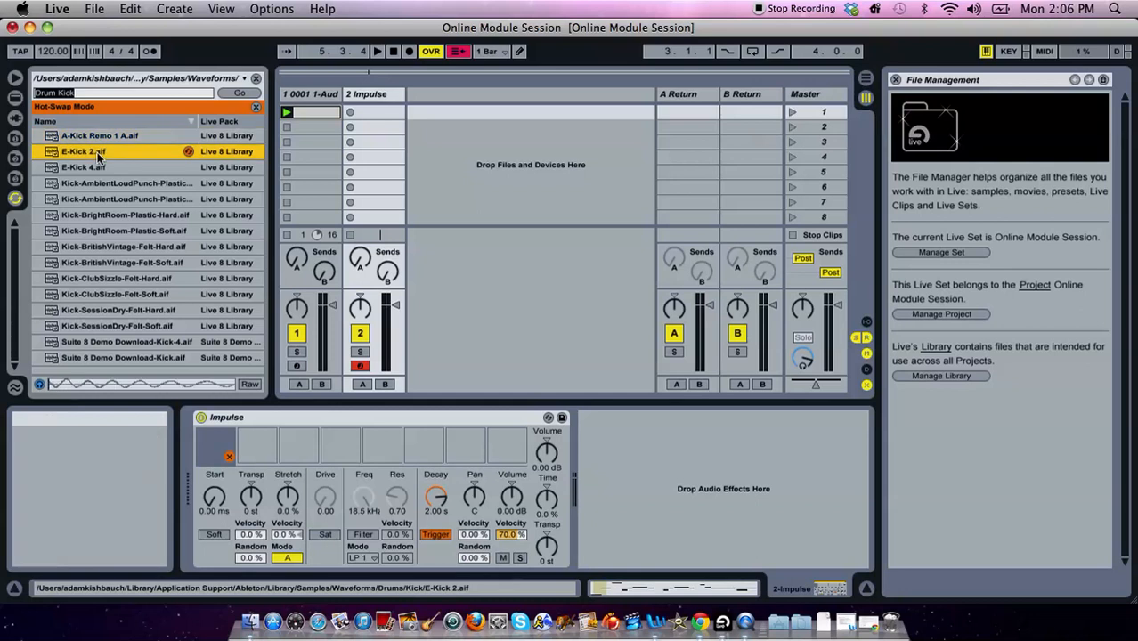
click(97, 169)
click(98, 183)
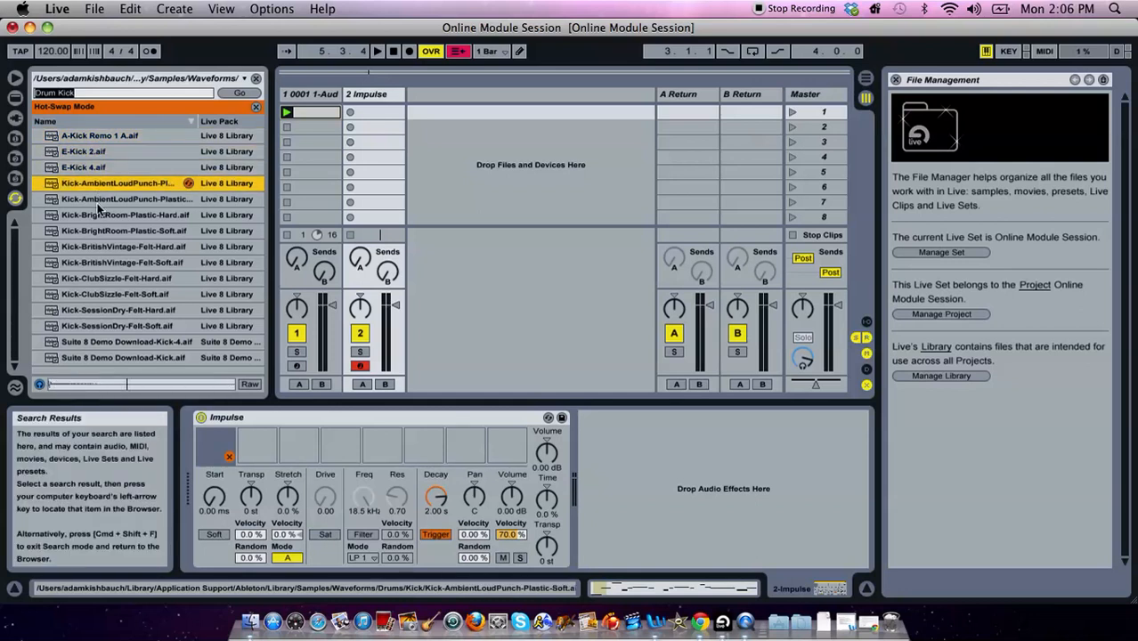
click(98, 198)
click(98, 230)
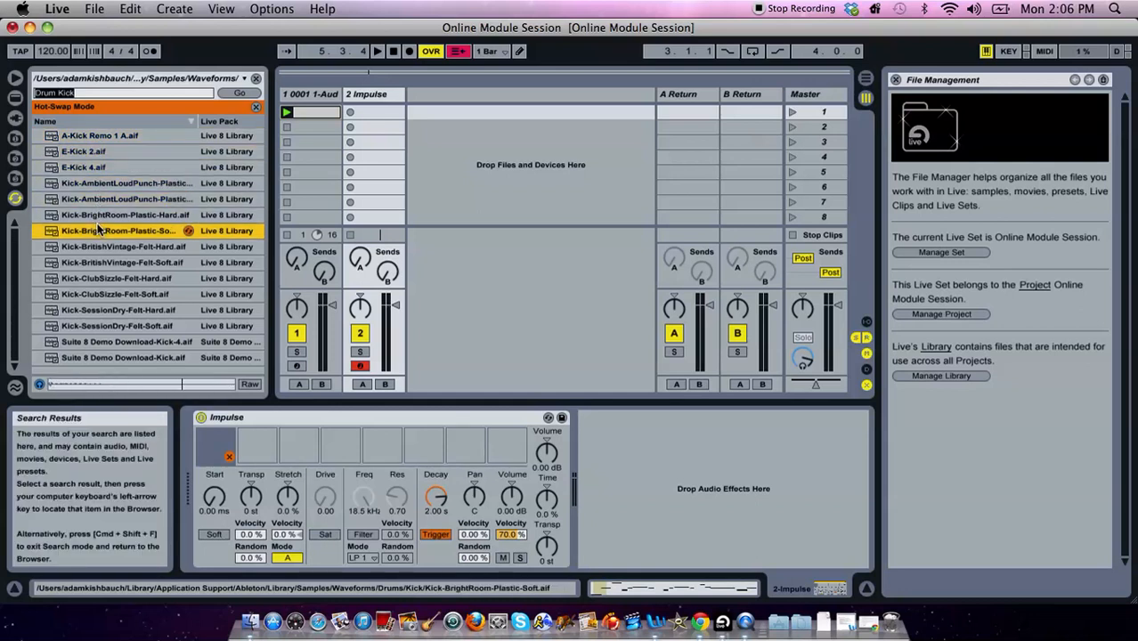
Step: Load A-Kick Remo 1 A.aif into Impulse's first slot and lower its volume to -9.71 dB
click(101, 135)
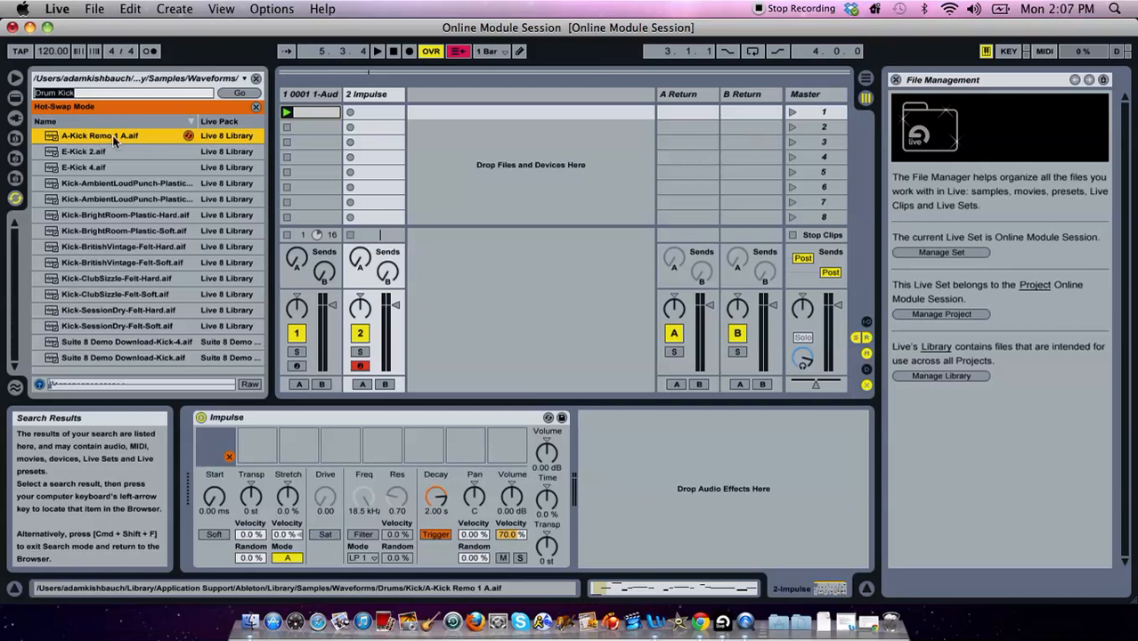
click(188, 136)
key(a)
key(a)
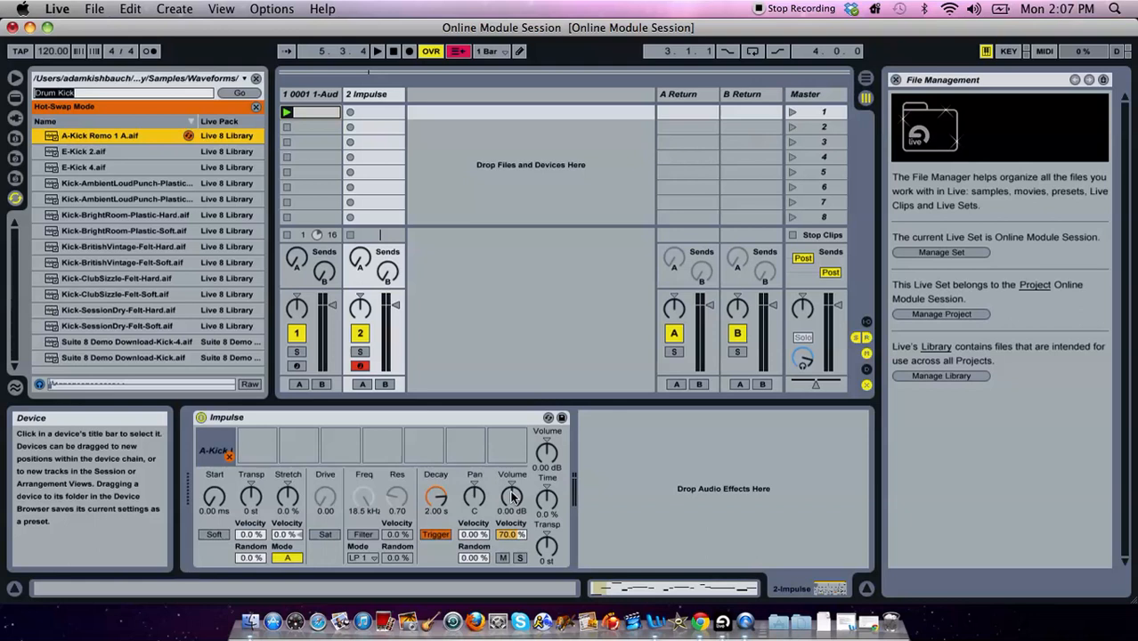
mouse_move(511, 492)
mouse_down()
mouse_move(511, 481)
mouse_move(513, 499)
mouse_up()
key(a)
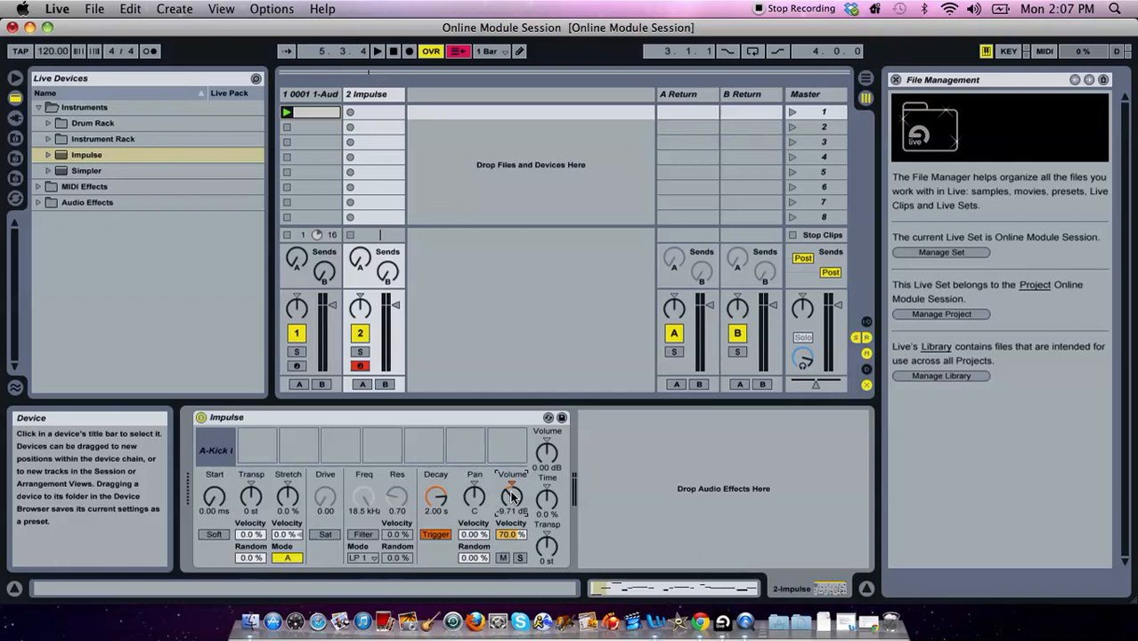
Step: Load A-Snare Cust N&C 1 A.aif into Impulse's second slot and lower its volume to -9.14 dB
mouse_move(241, 452)
click(253, 452)
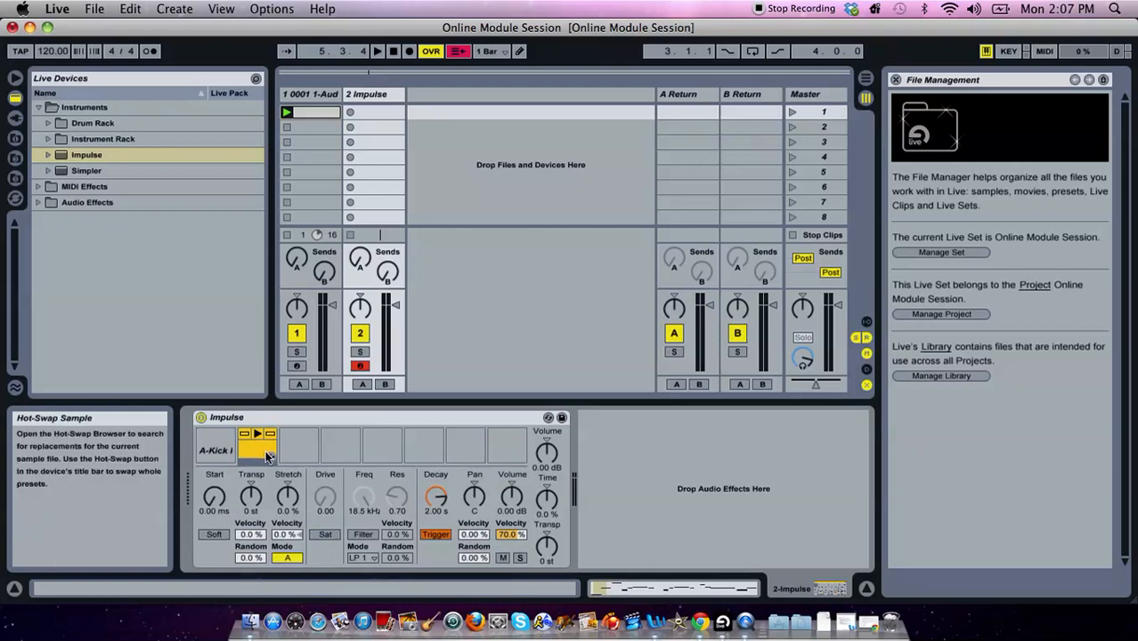
click(268, 455)
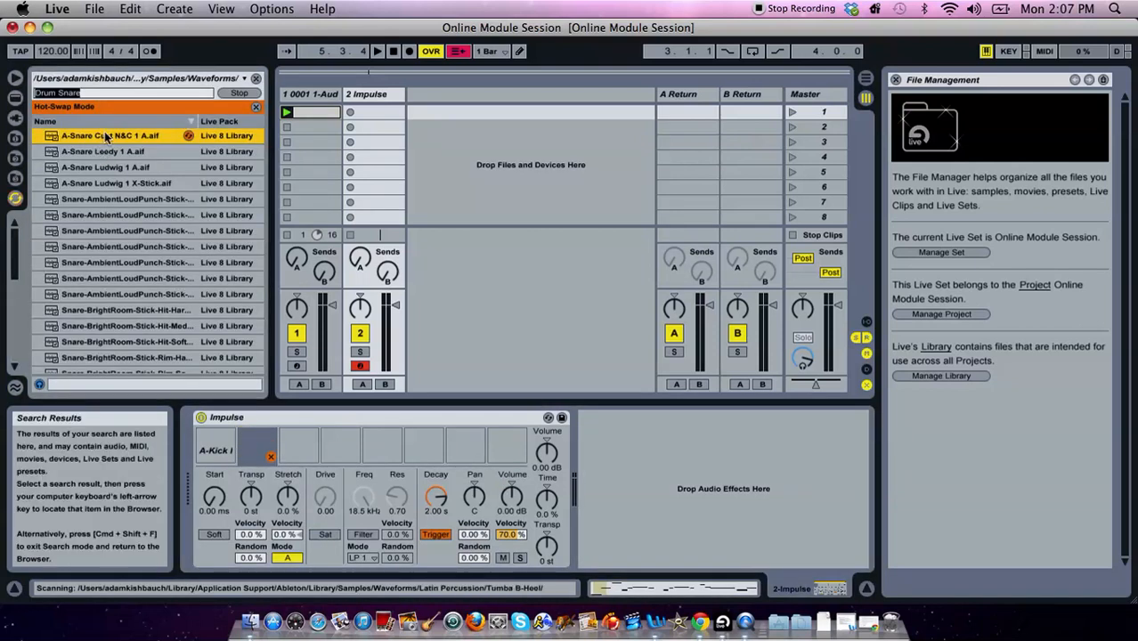
click(105, 136)
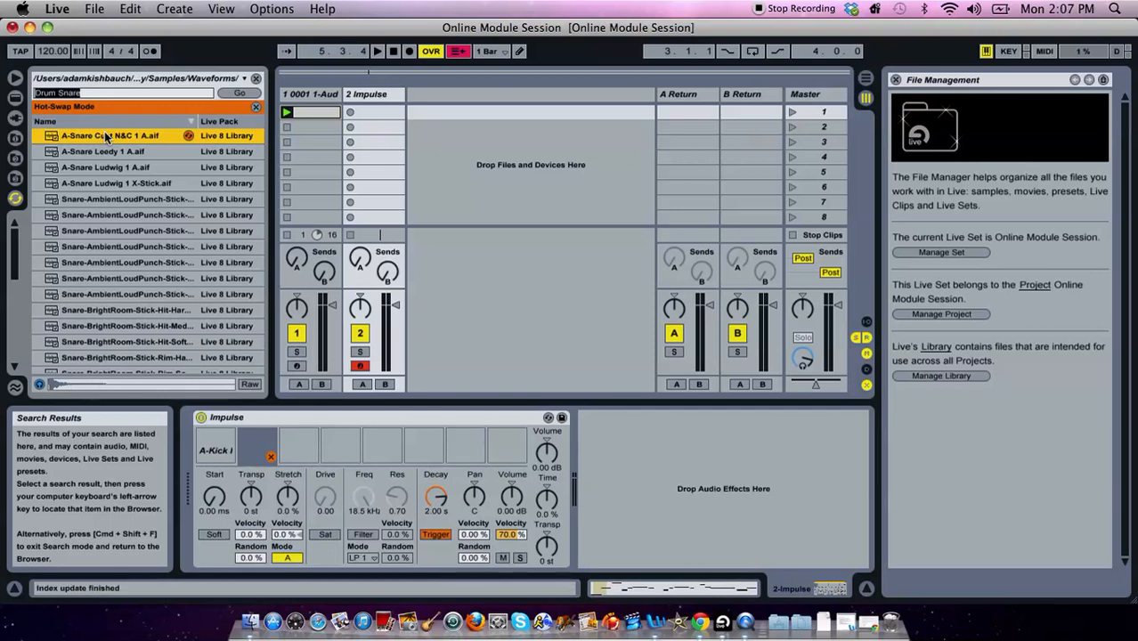
click(103, 157)
click(107, 136)
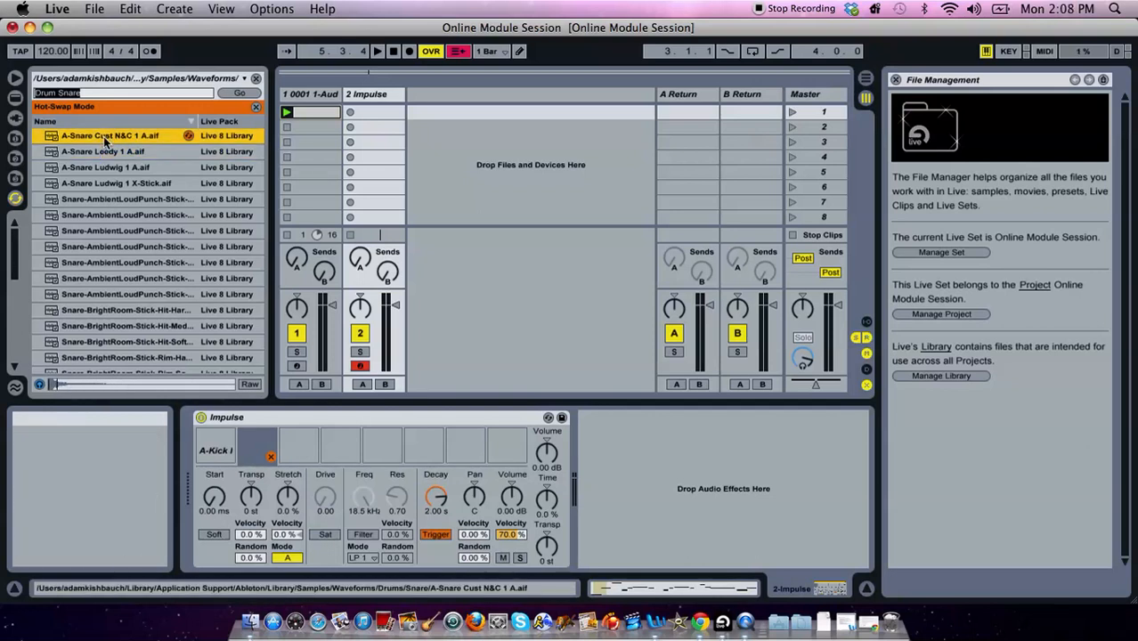
click(188, 136)
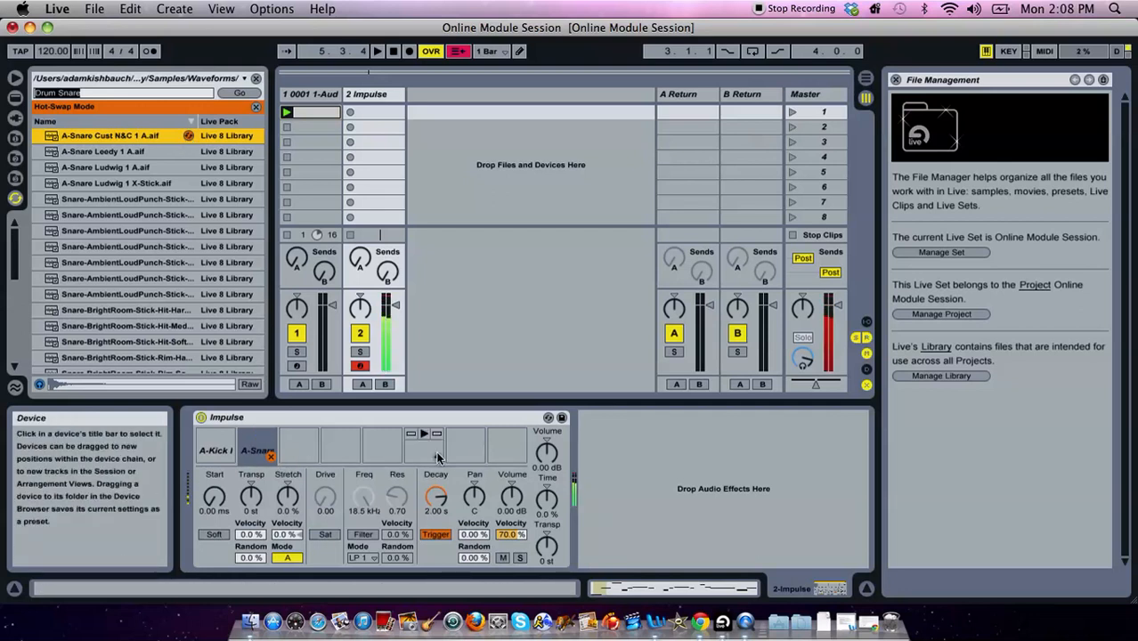
drag(513, 493, 515, 497)
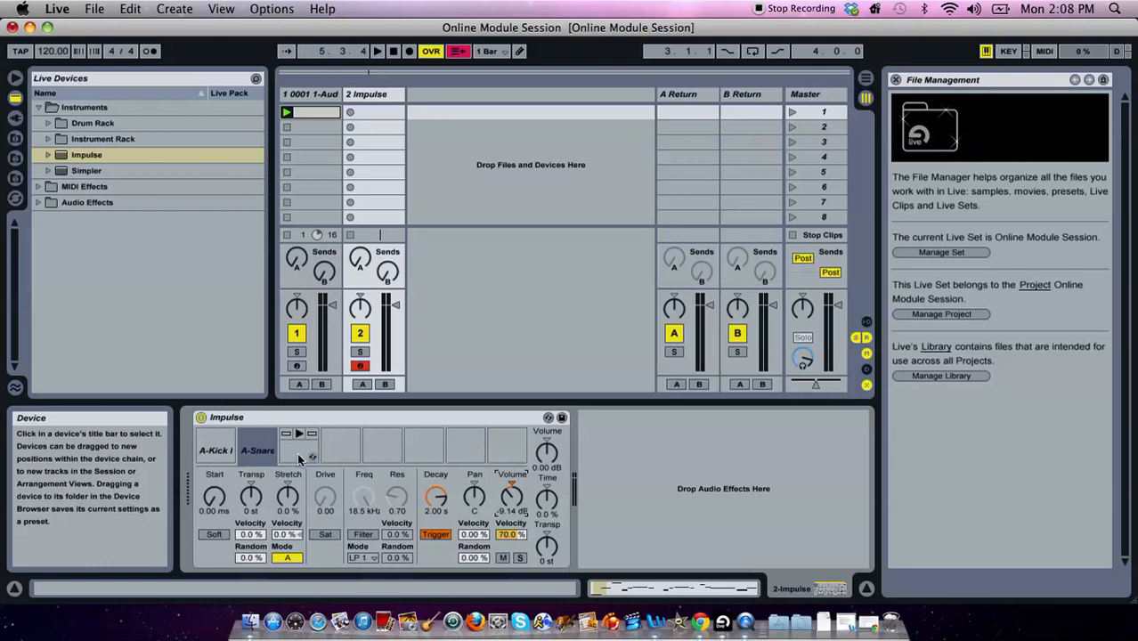
Step: Load A-HiHat 2 Closed B.aif into Impulse's seventh slot and lower its volume to -9.14 dB
click(478, 458)
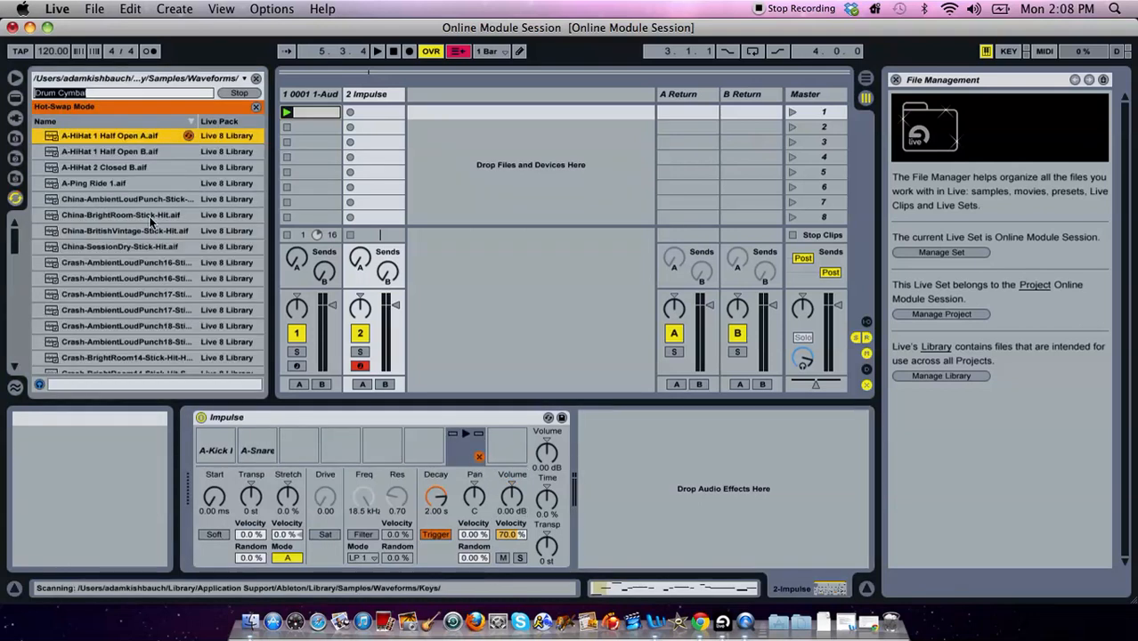
click(112, 169)
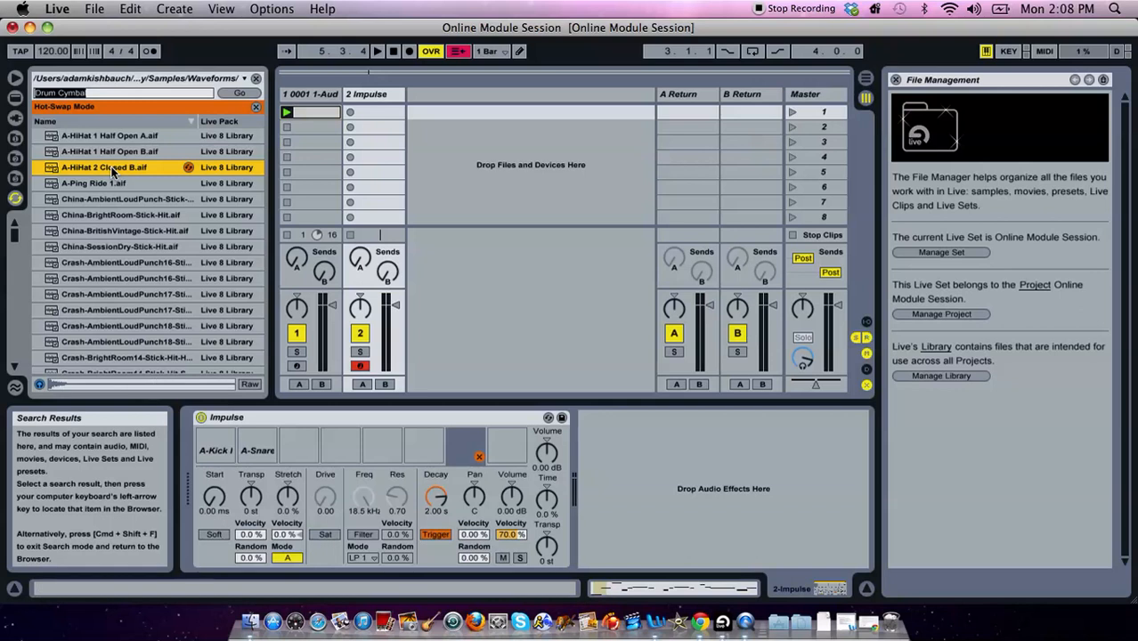
click(111, 152)
click(112, 138)
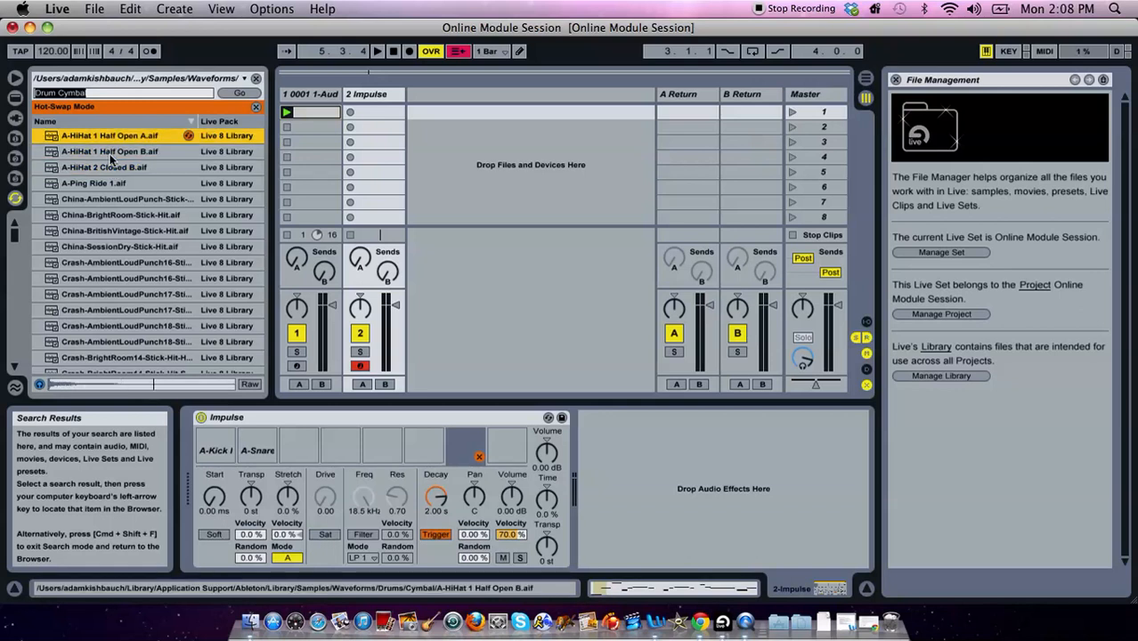
click(113, 168)
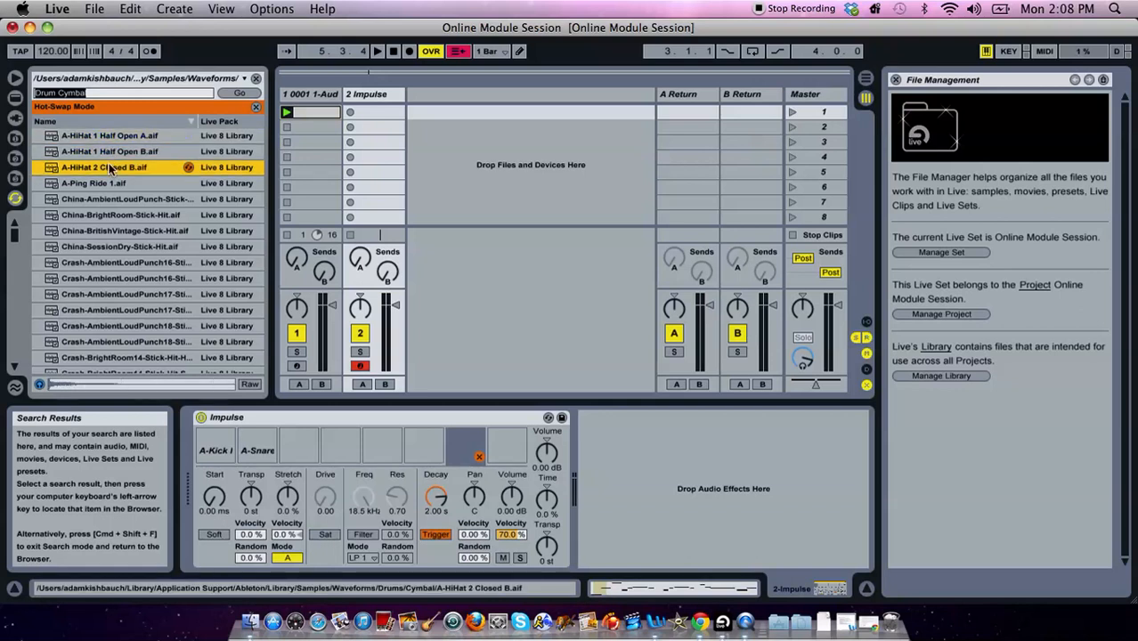
click(188, 167)
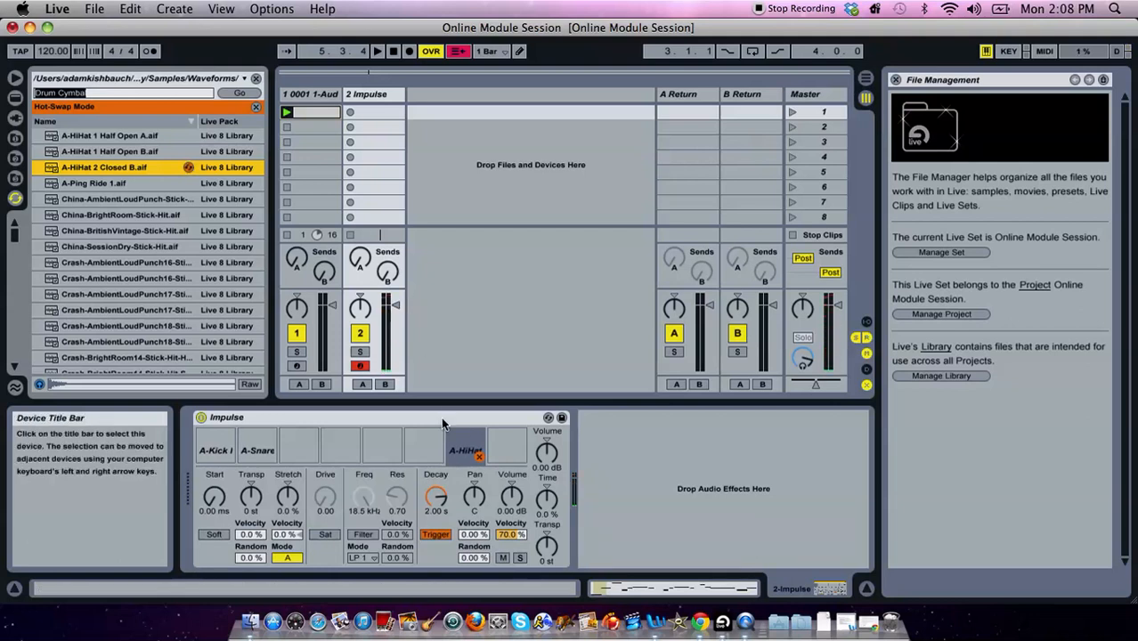
key(a)
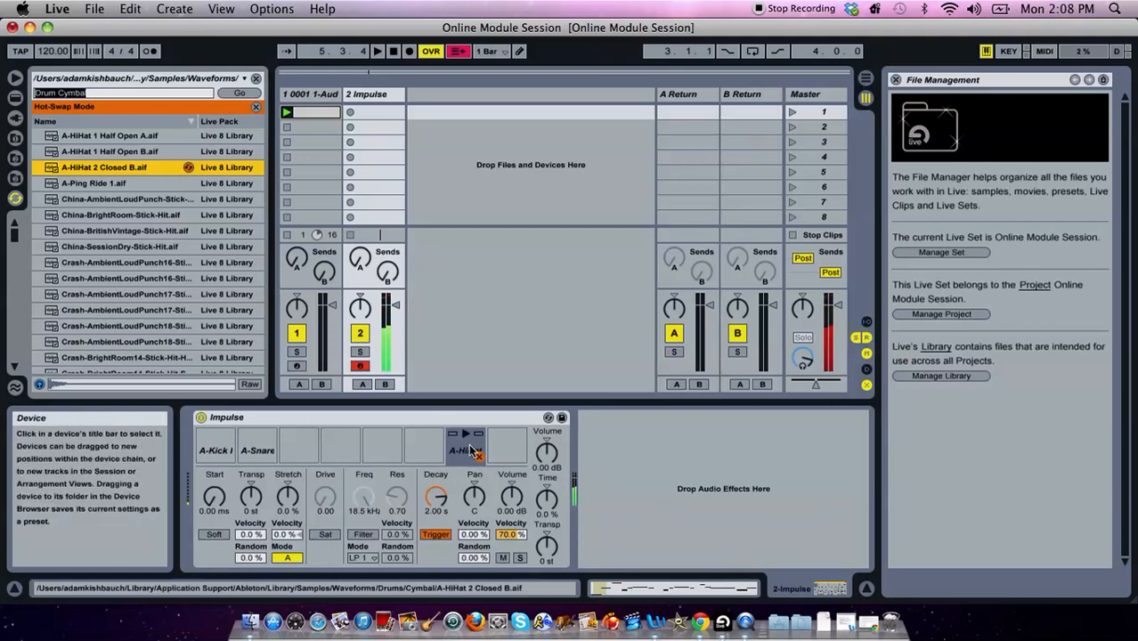
key(s)
drag(512, 496, 512, 511)
Step: Play the hi-hat, snare and kick together to hear how the loaded Impulse kit sounds
key(j)
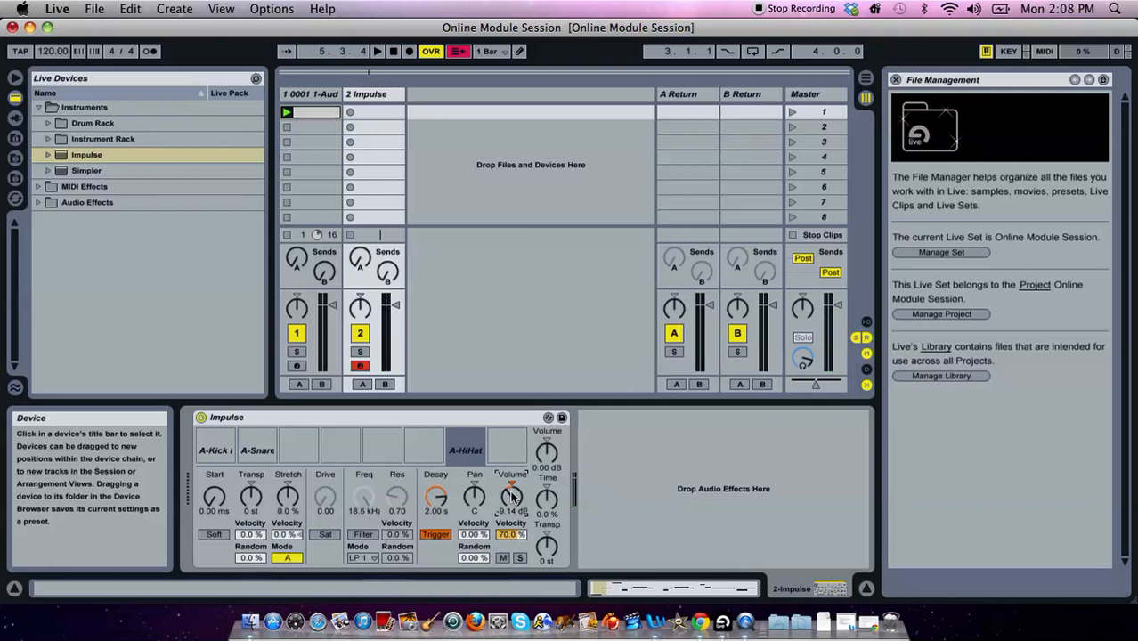
key(j)
key(j)
key(s)
key(j)
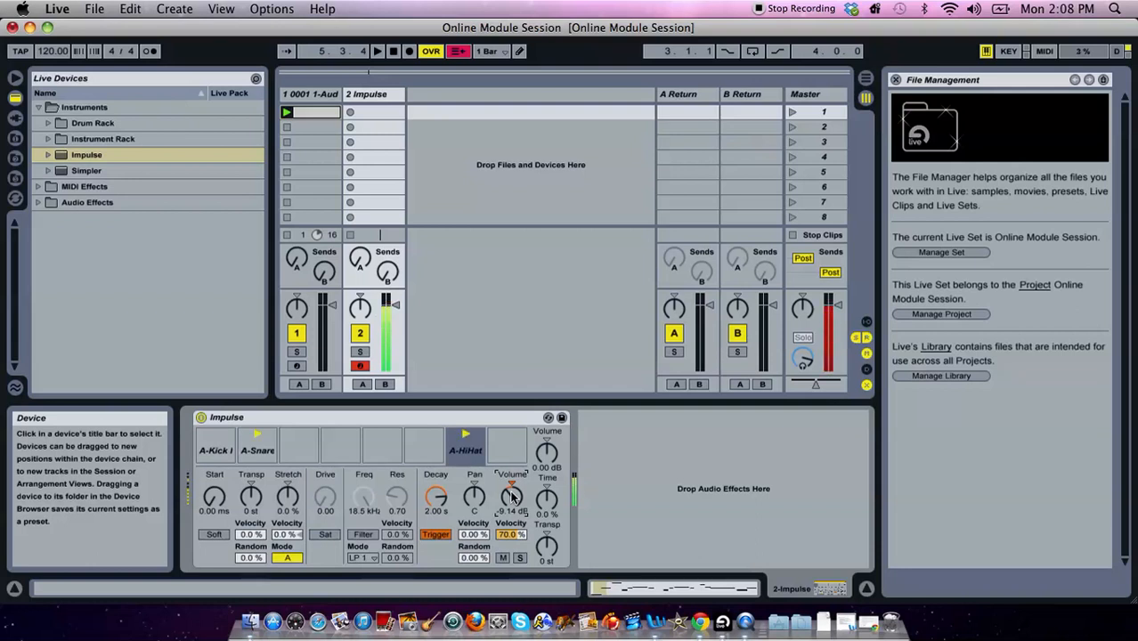
key(j)
key(a)
key(j)
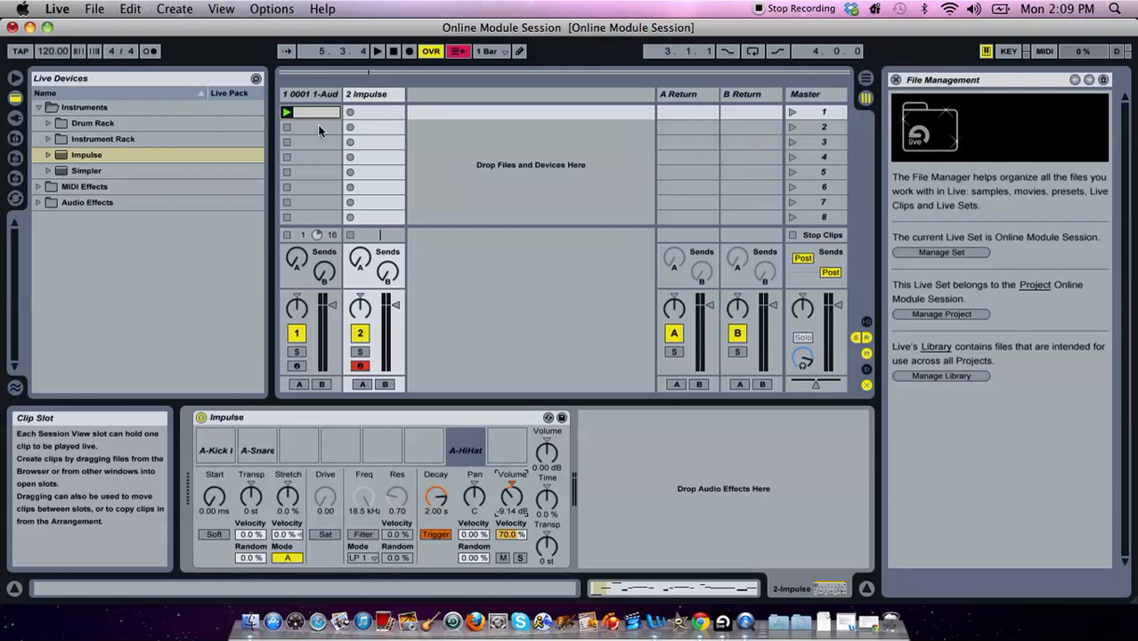
Step: Create an empty clip in the Impulse track's second scene and stop the clip playing on track 1
double_click(379, 127)
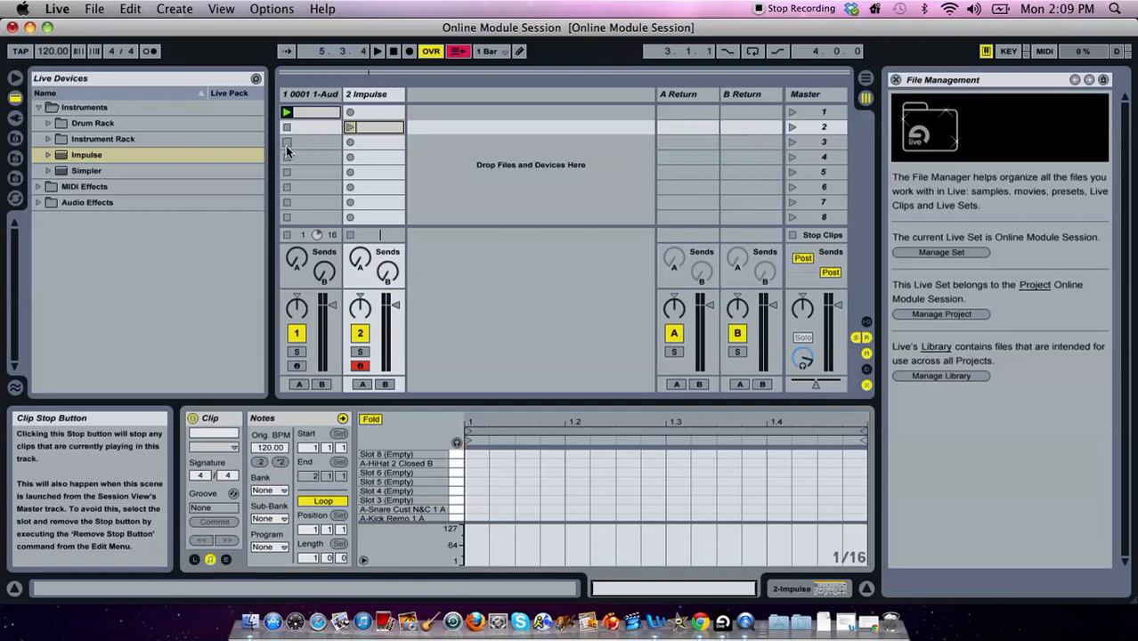
click(285, 126)
Step: Change the color of the new Impulse clip to magenta
click(374, 129)
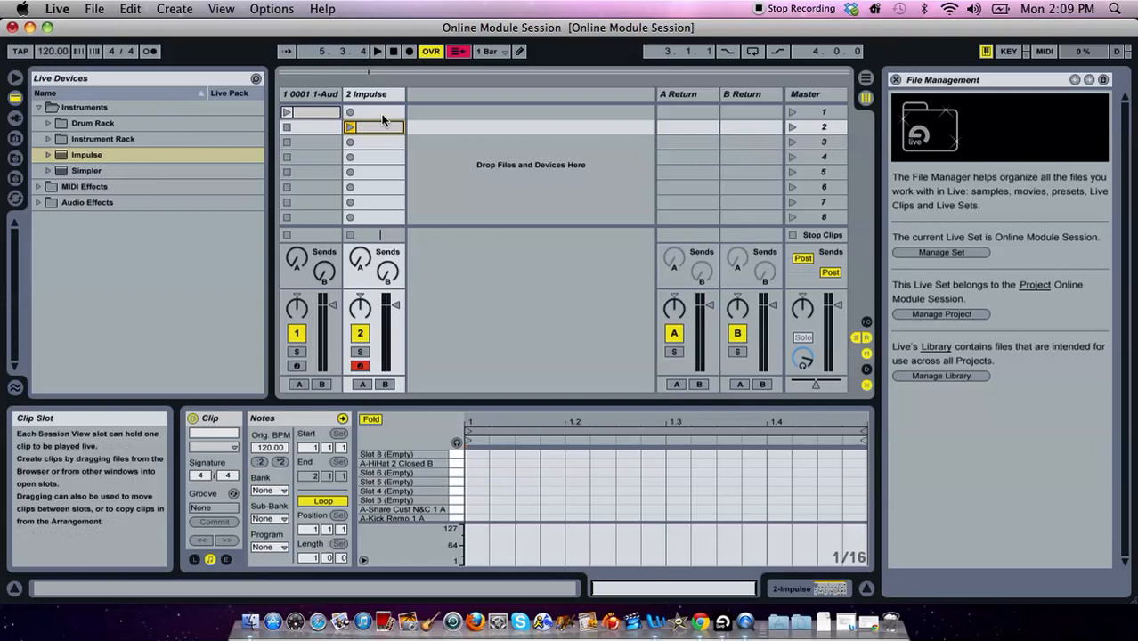
click(232, 446)
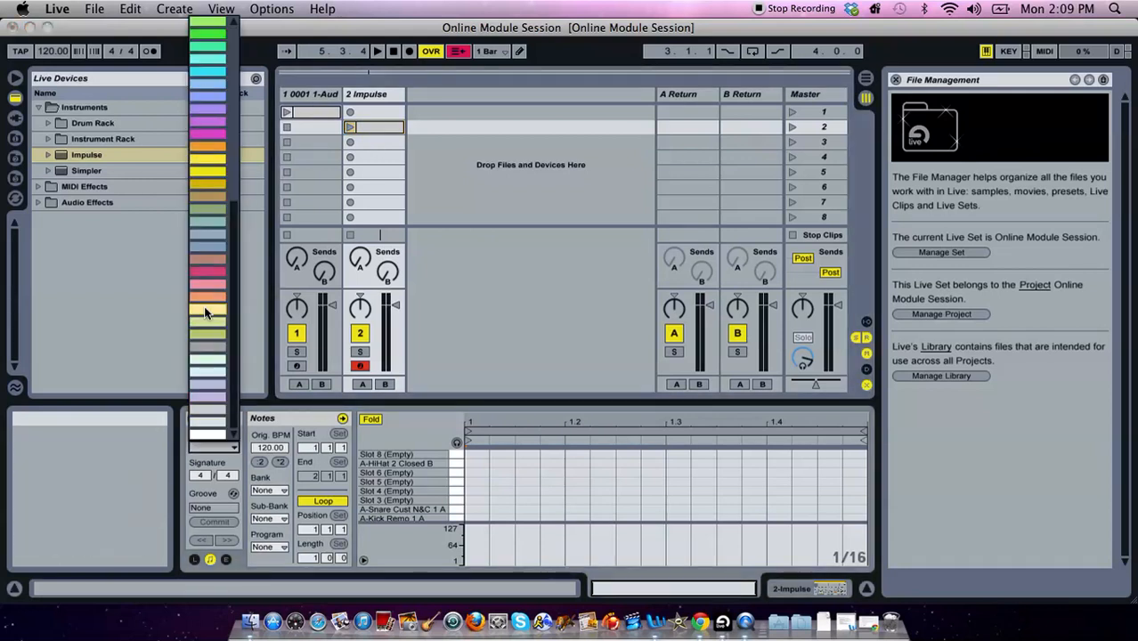
click(205, 134)
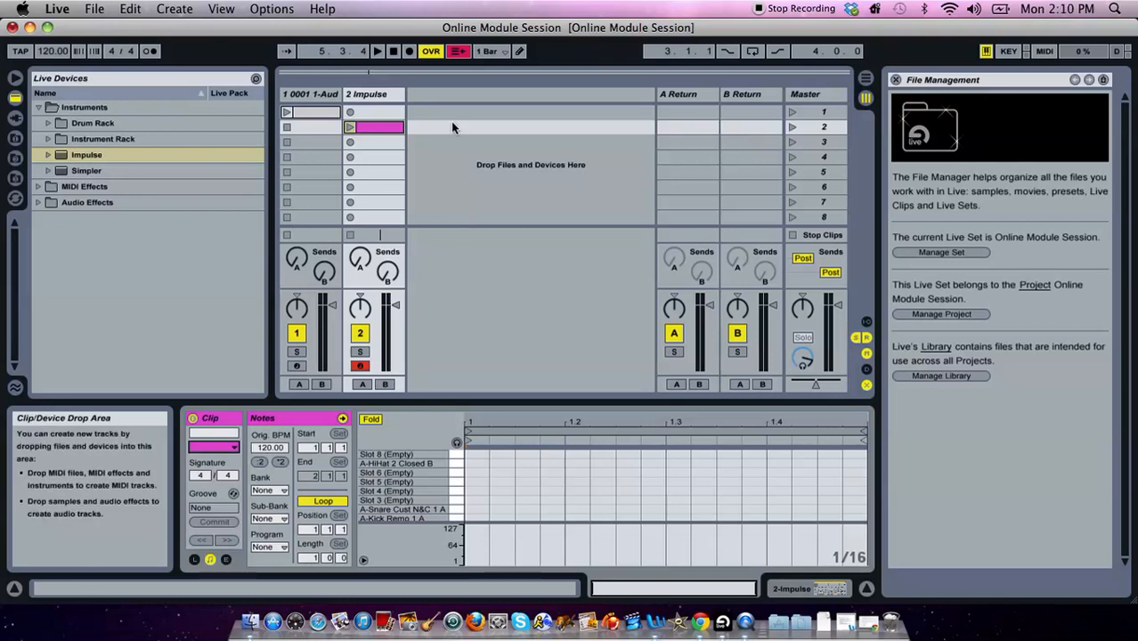
Step: Return the song position to the start, record a few kick and snare hits into the magenta Impulse clip, and stop playback
click(394, 51)
key(a)
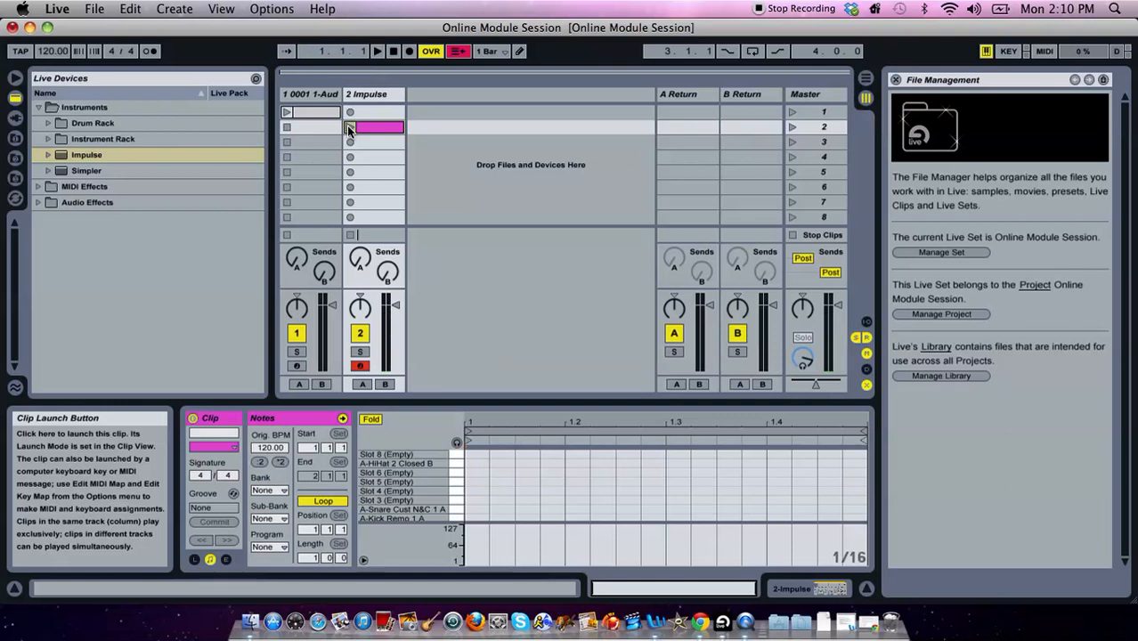
click(348, 129)
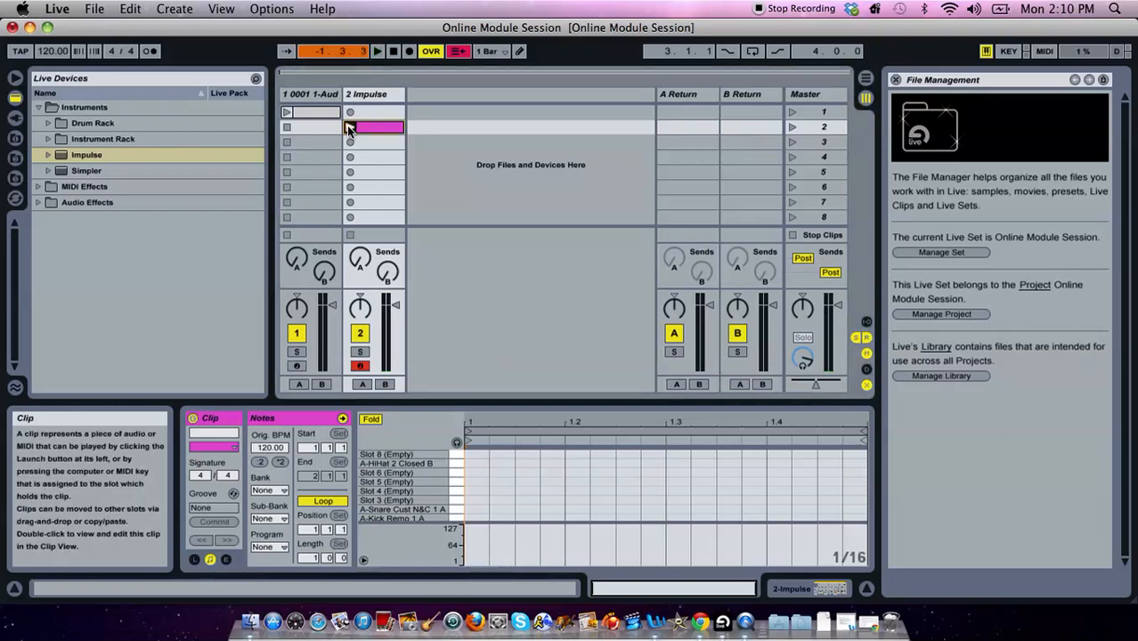
key(a)
key(a)
key(s)
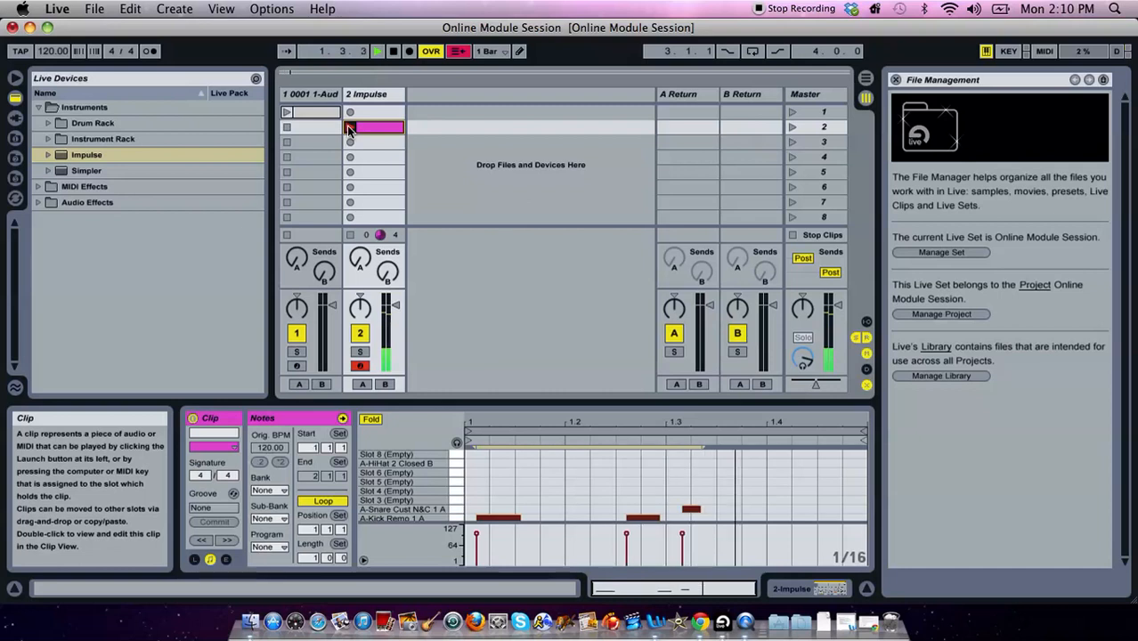
key(a)
click(392, 51)
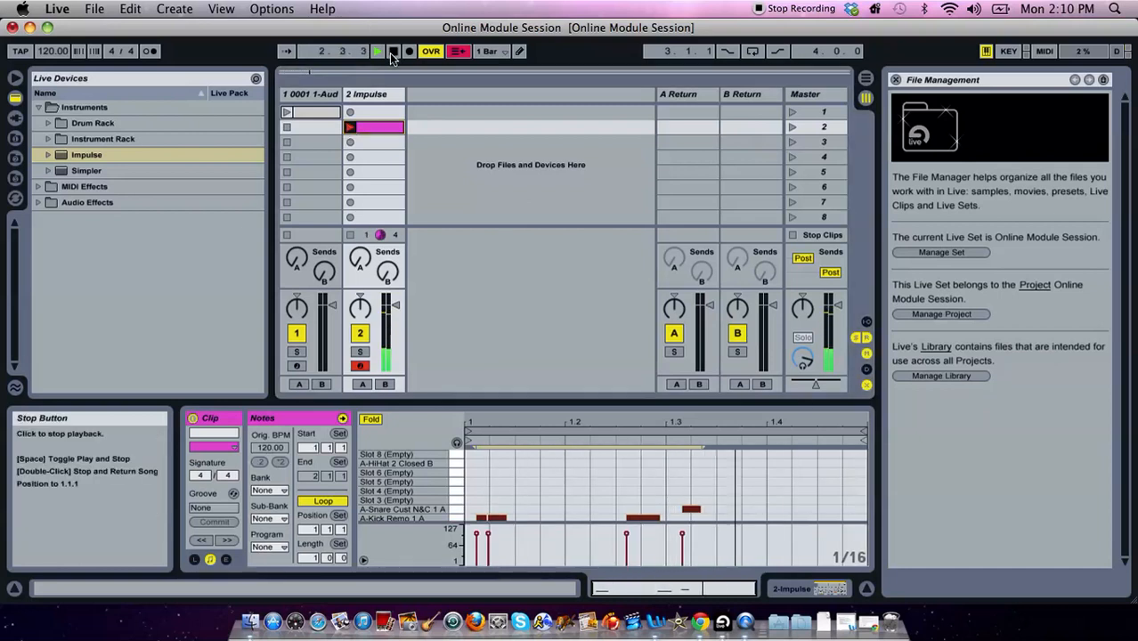
click(94, 8)
click(96, 7)
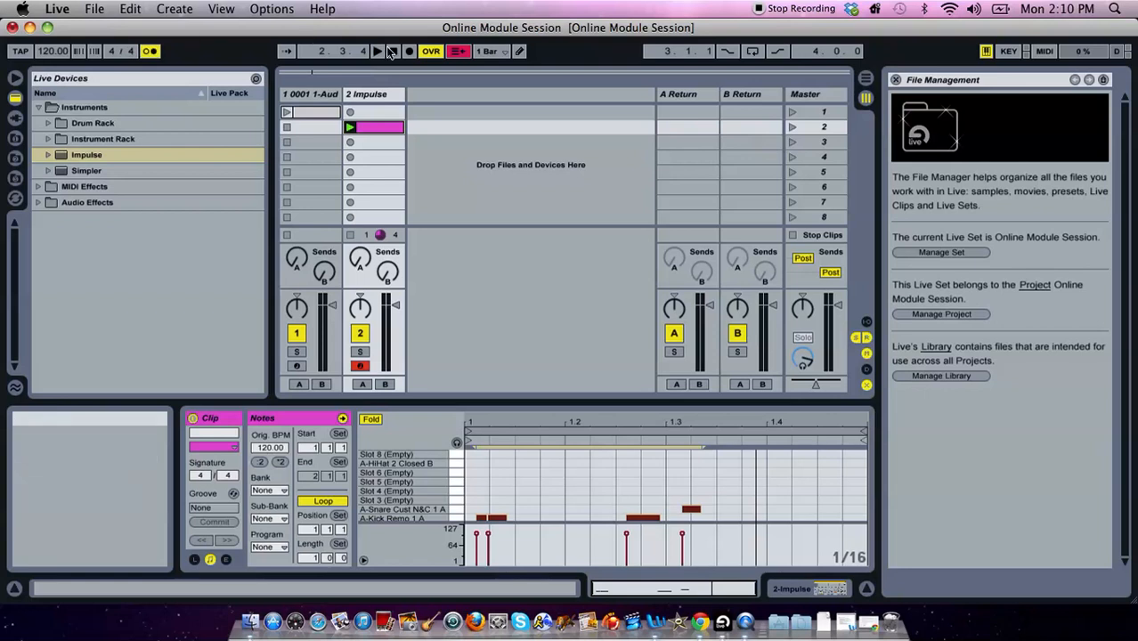
click(138, 7)
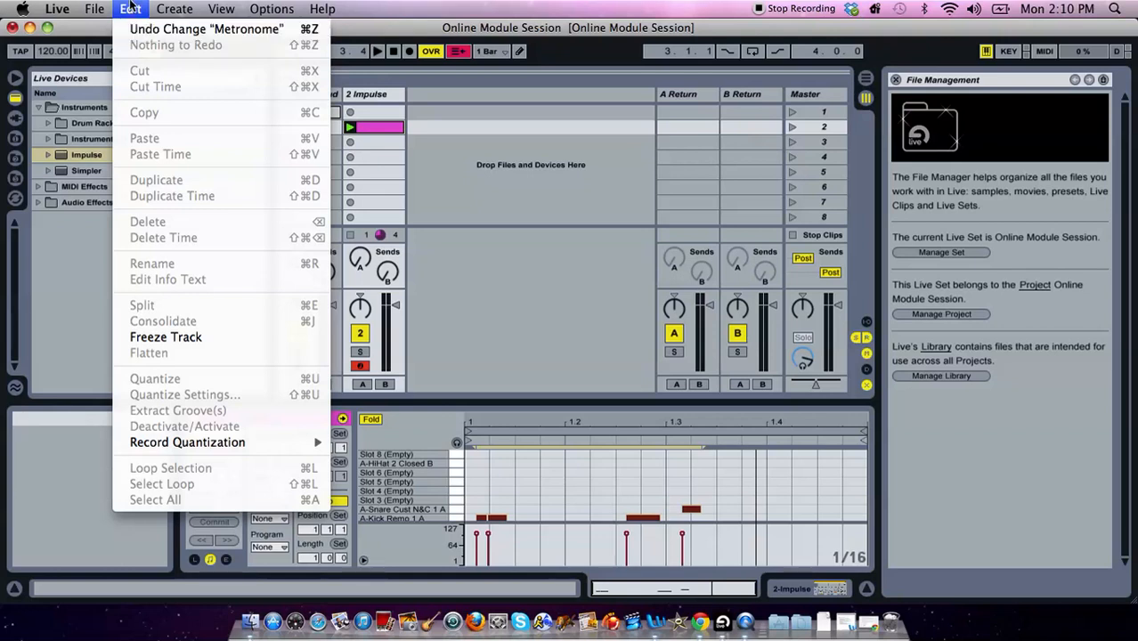
click(131, 6)
Step: Delete all recorded notes from the magenta Impulse clip and return the song position to the start
click(481, 516)
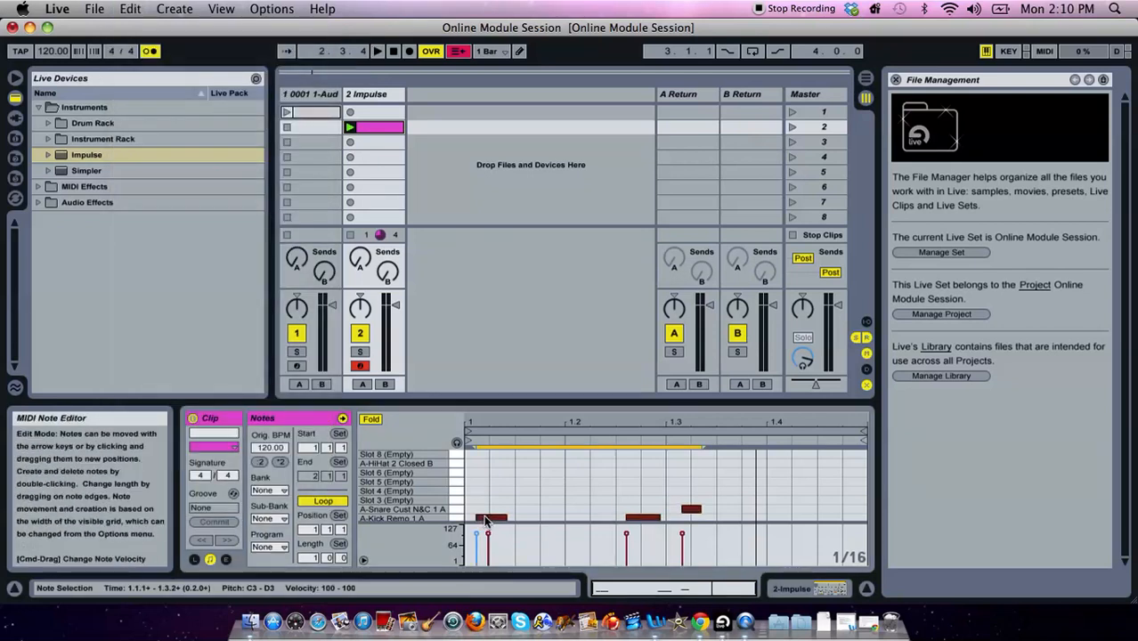
key(Delete)
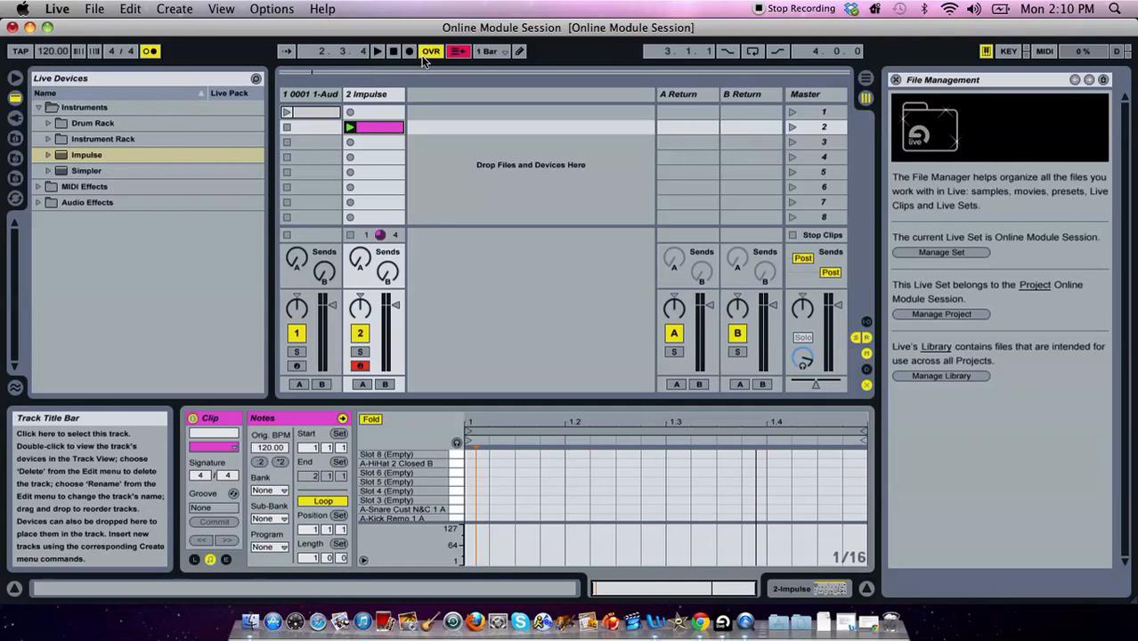
click(392, 51)
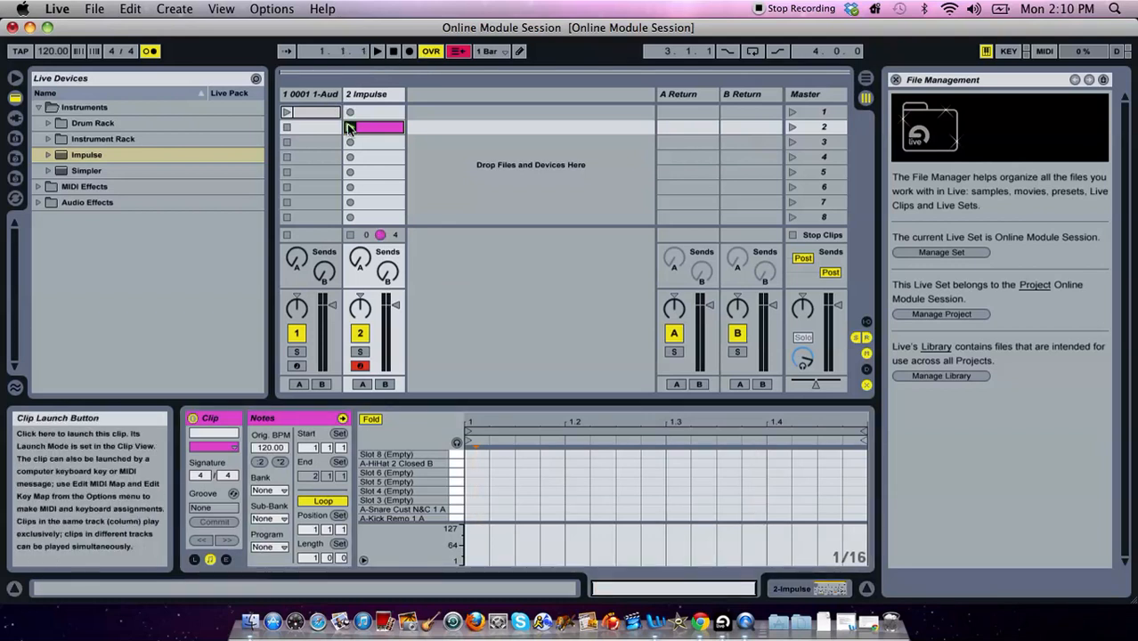
Step: Launch the emptied Impulse clip and record two kick hits followed by a snare hit on beat 1.3
click(349, 127)
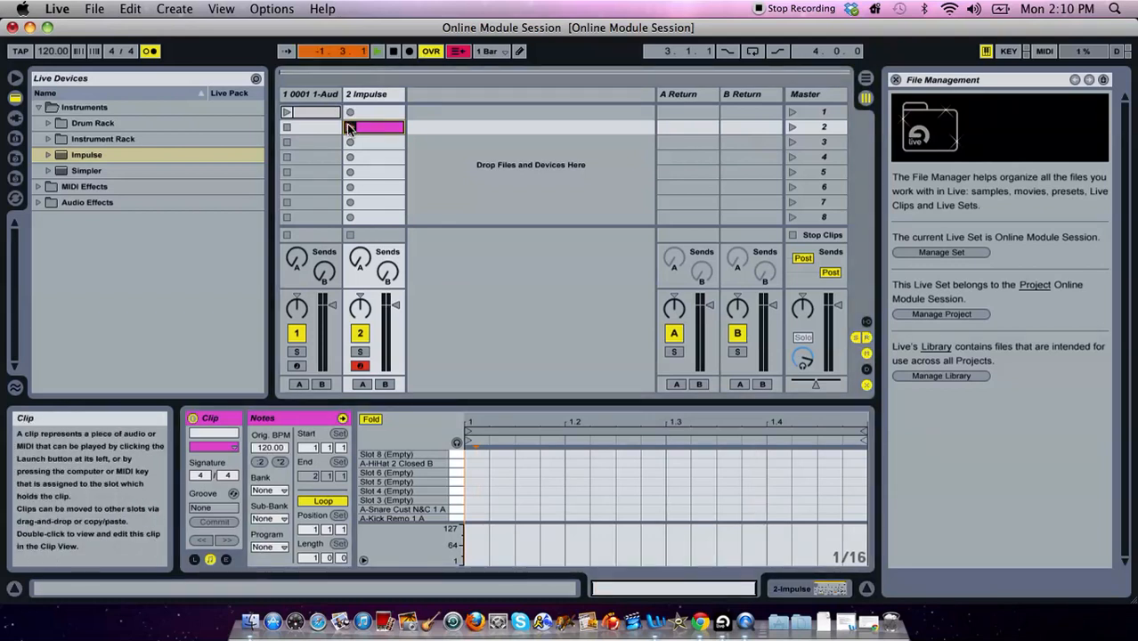
key(a)
key(a)
key(s)
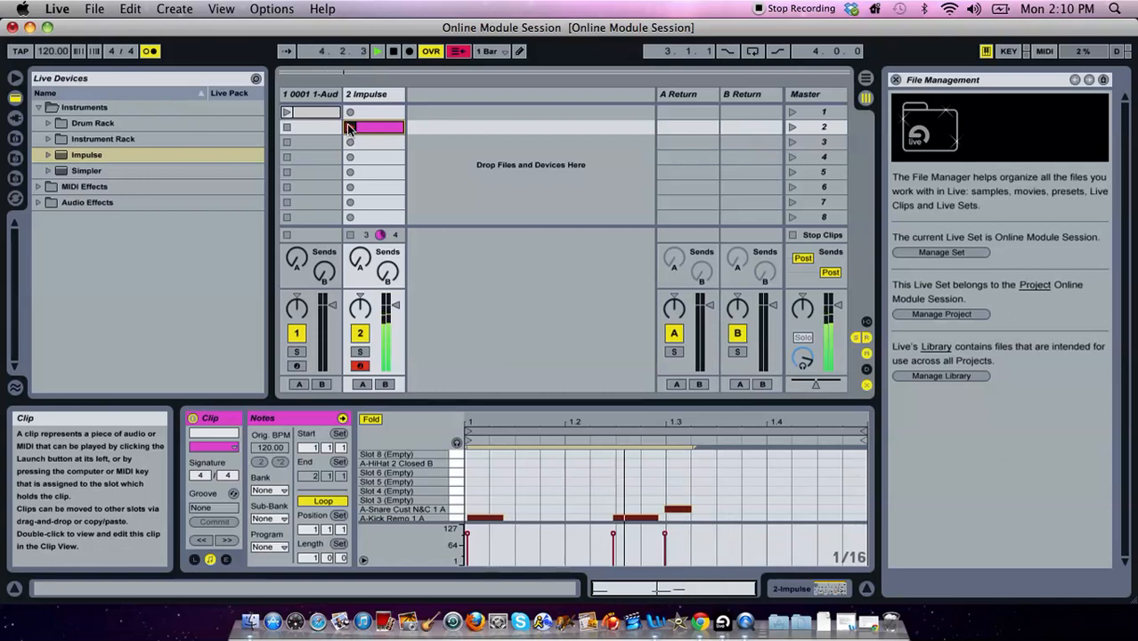
Step: Overdub eight evenly spaced closed hi-hat hits across the looping one-bar clip and stop playback
key(j)
key(j)
key(j)
key(j)
key(j)
key(j)
key(j)
key(j)
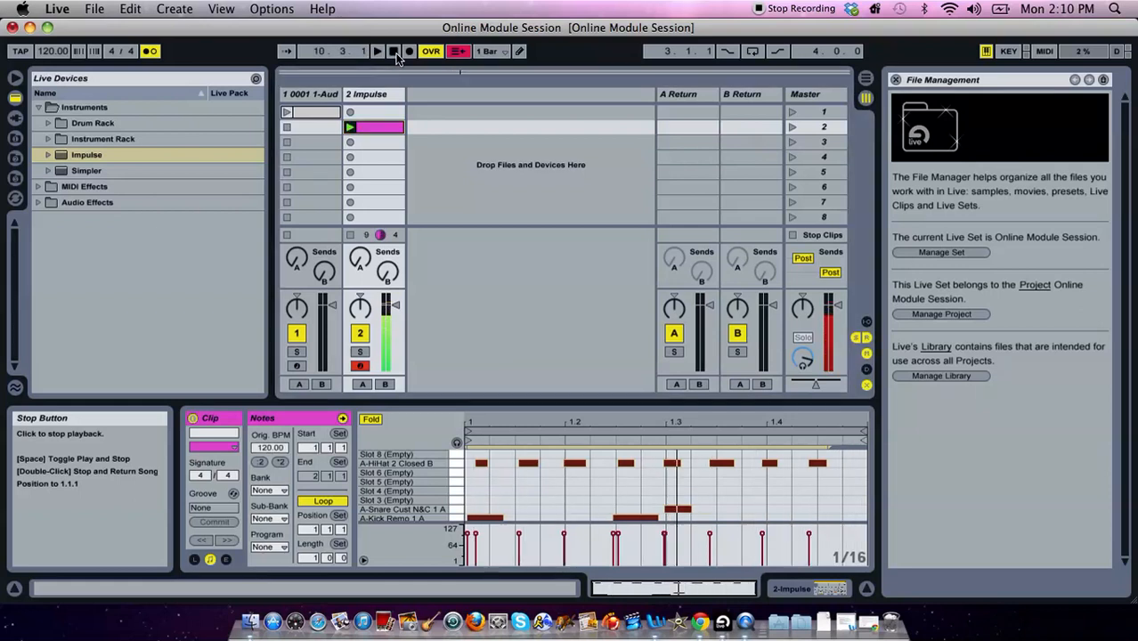
Step: Quantize the start of all notes in the Impulse clip to 1/16 with an amount of 100%
click(548, 493)
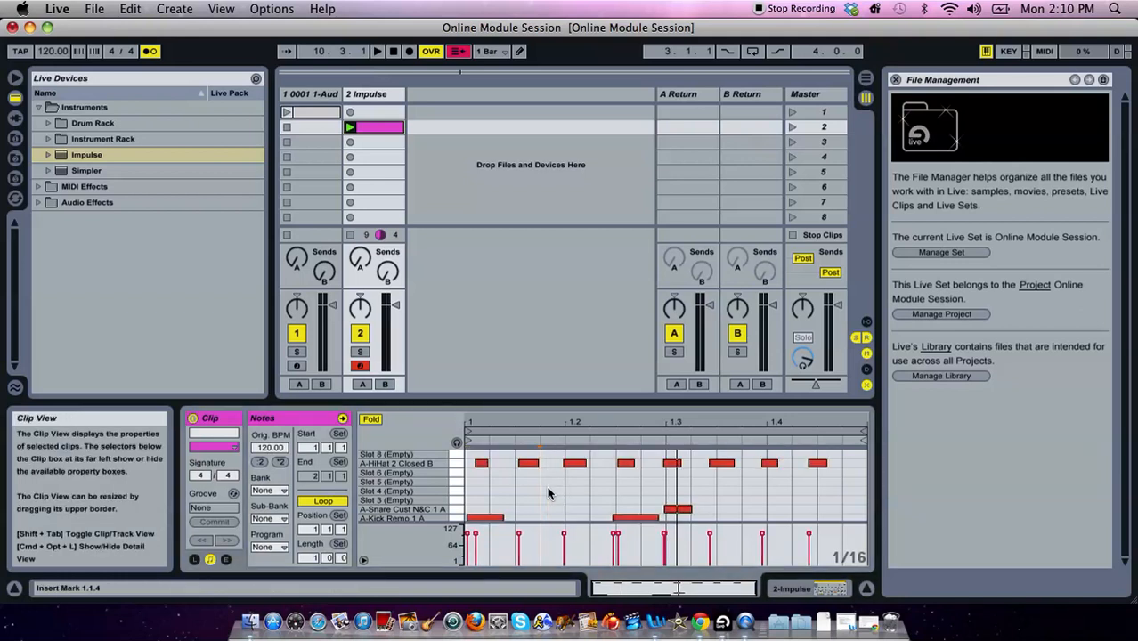
right_click(548, 492)
click(608, 259)
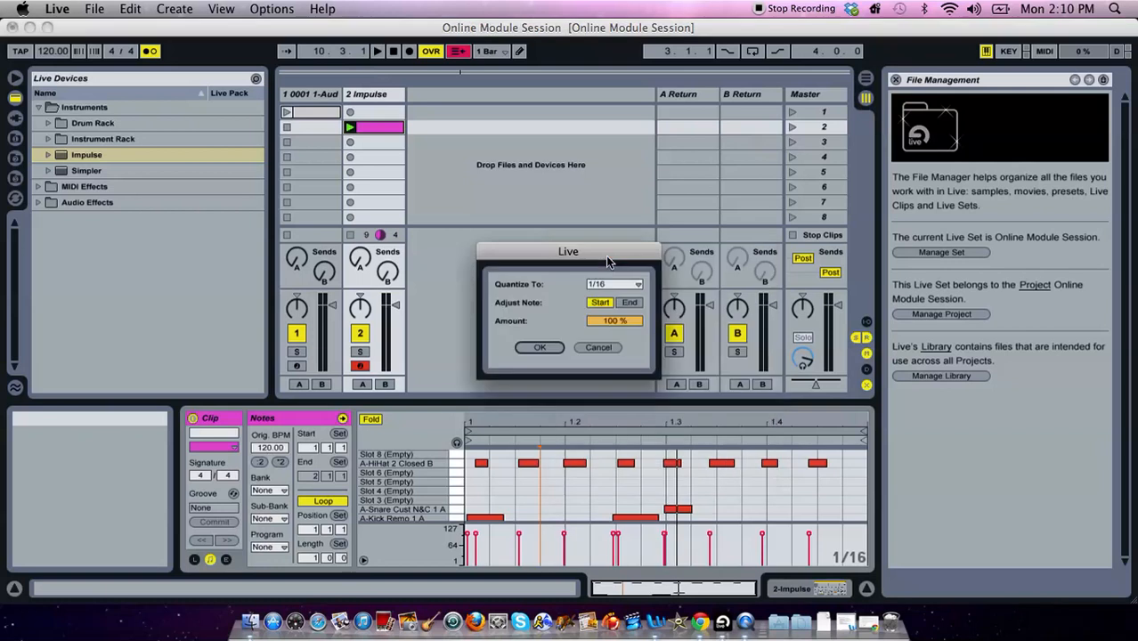
click(533, 348)
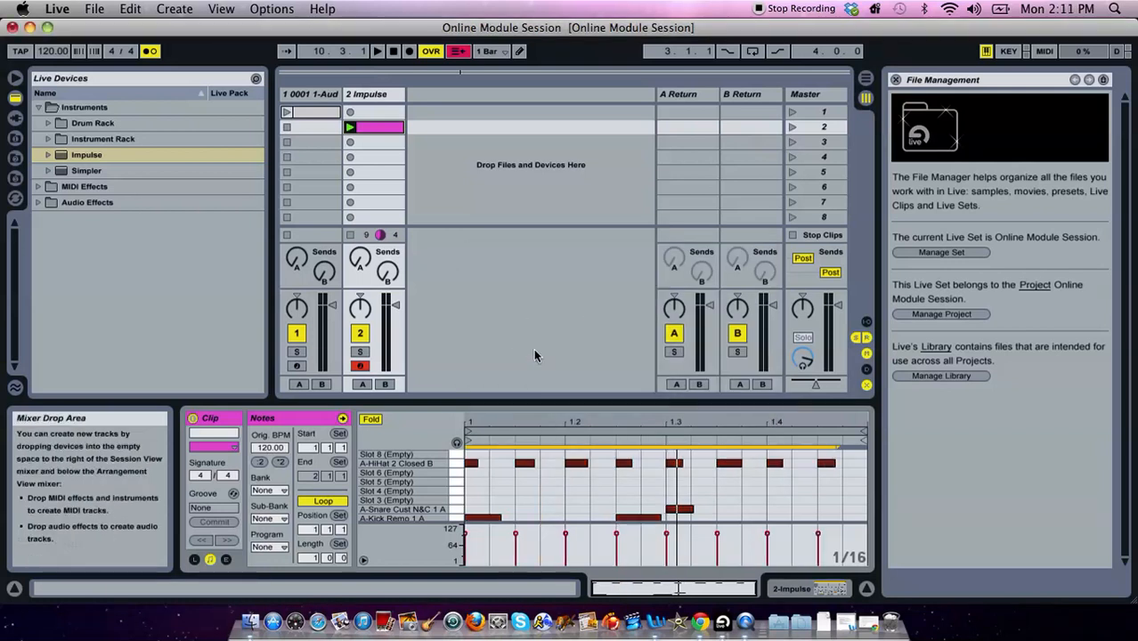
Step: Play the quantized Impulse clip to hear the corrected drum pattern, and stop playback
click(349, 128)
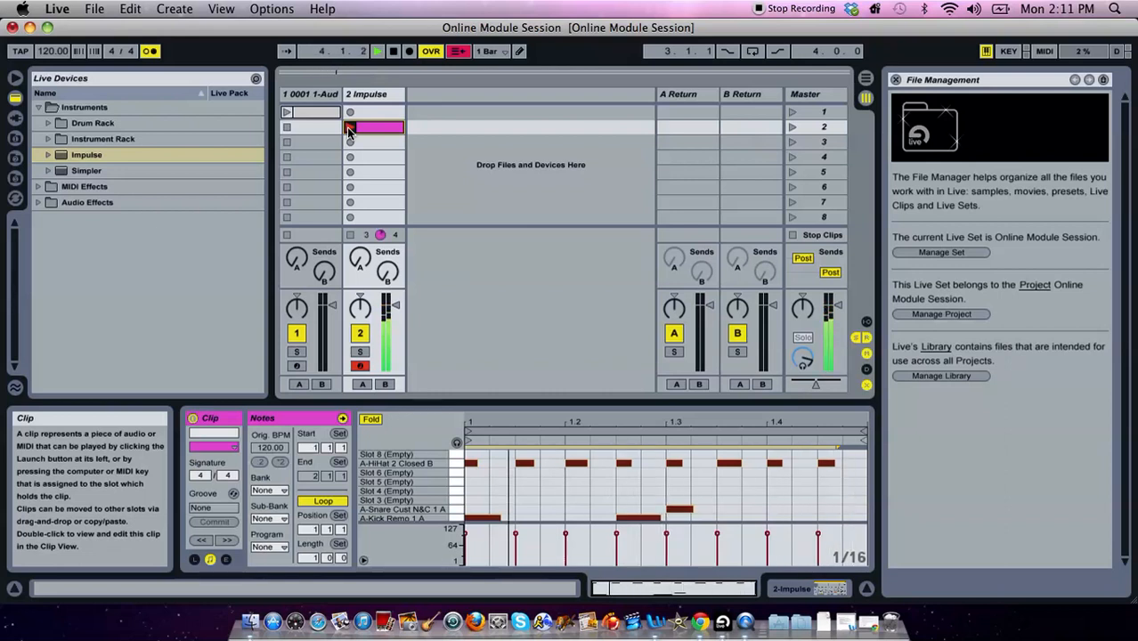
click(395, 52)
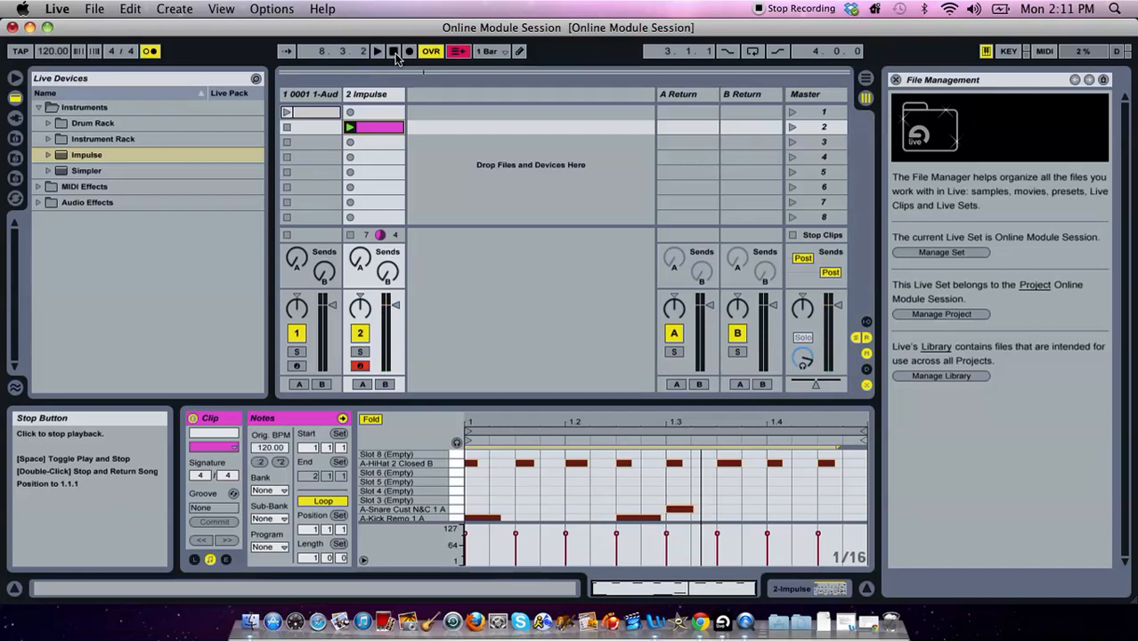